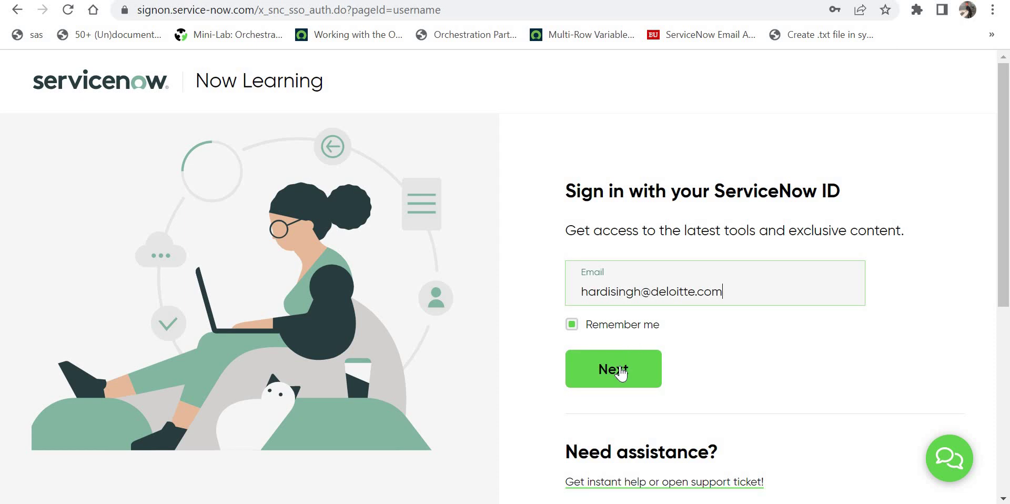
- Sign in to Now Learning with the account email and password, and open the Help Center
click(623, 370)
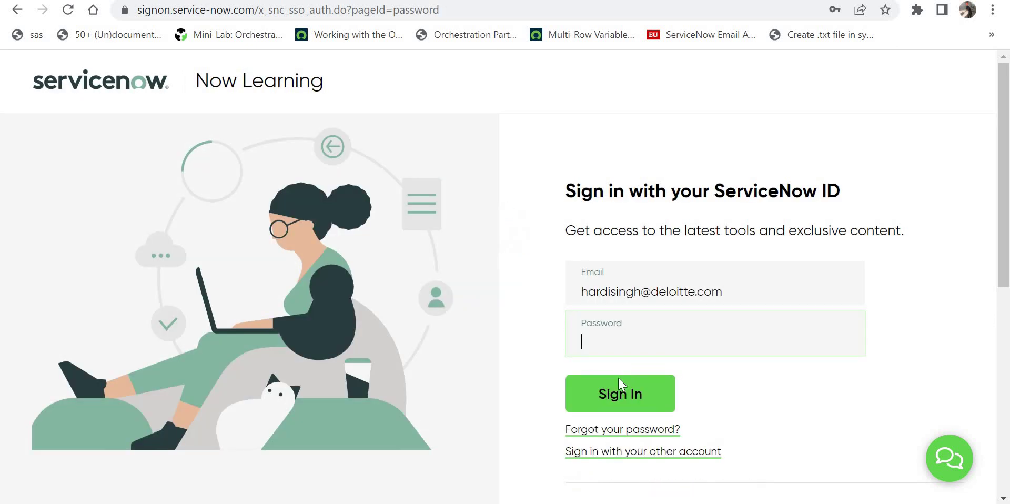
click(619, 400)
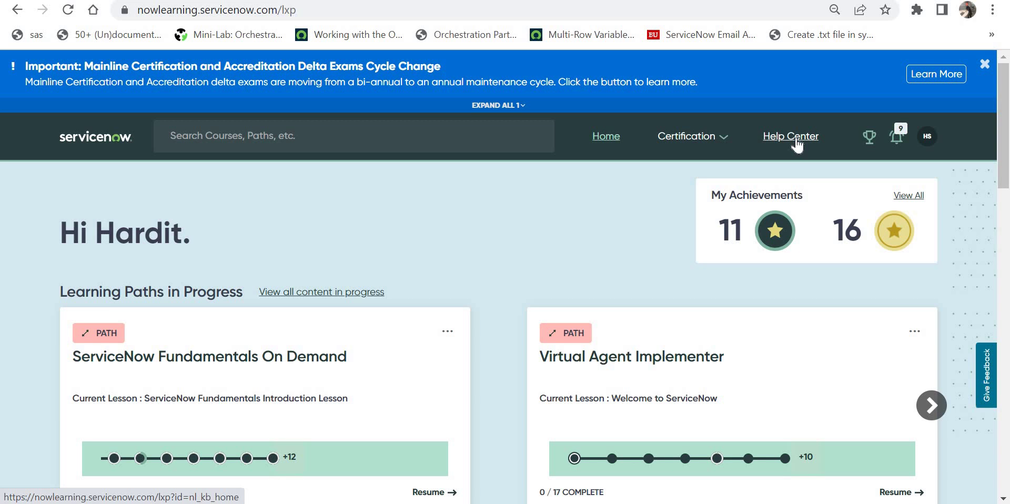
click(796, 141)
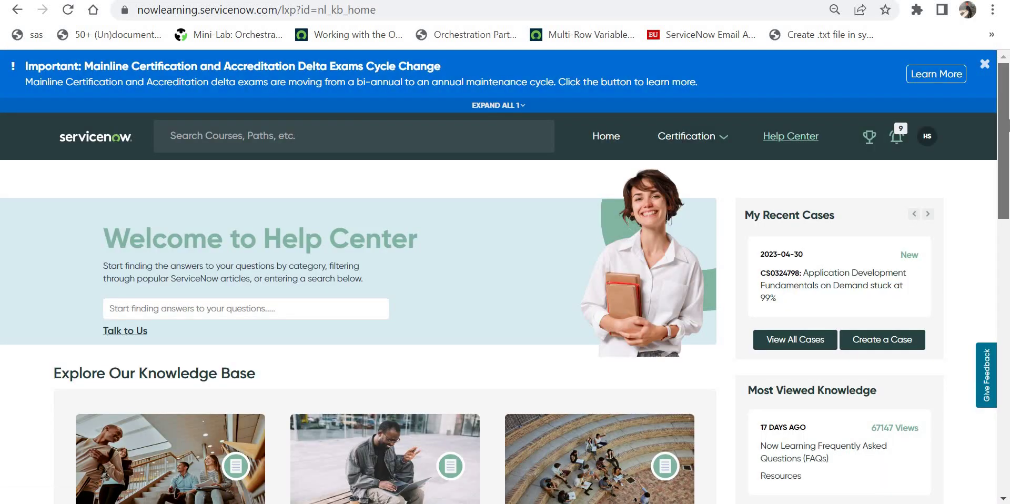
- Start a new support case regarding On Demand Course with the issue Course/Path Not Completing
drag(1009, 106, 1009, 124)
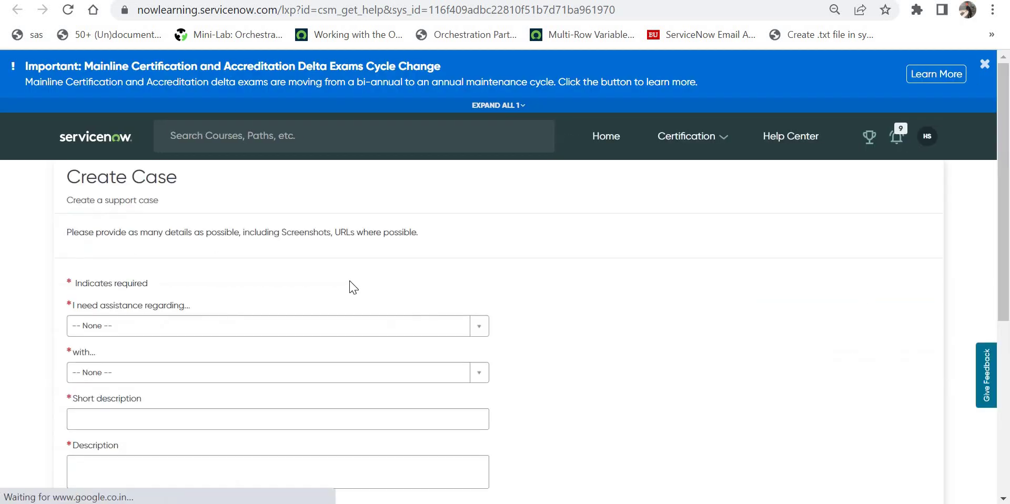
scroll(989, 211, down, 1)
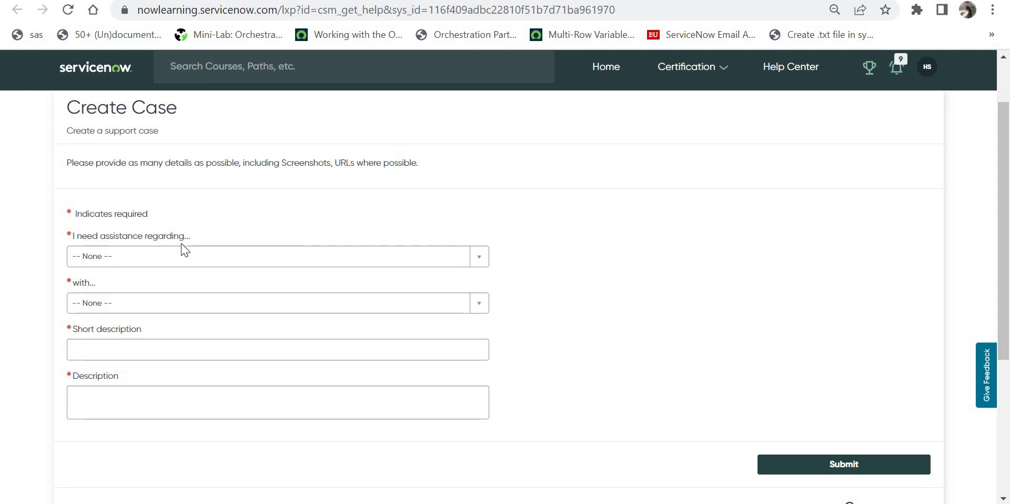
click(189, 258)
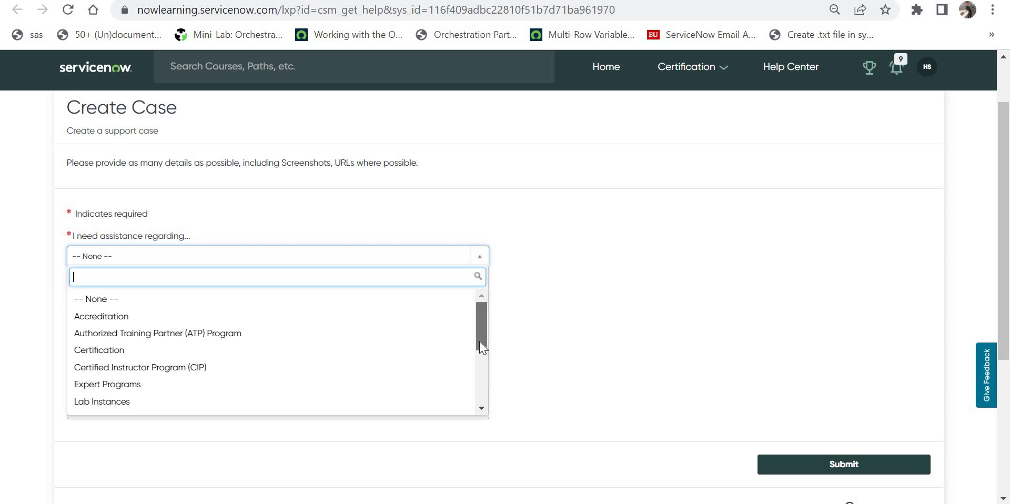
scroll(482, 371, down, 2)
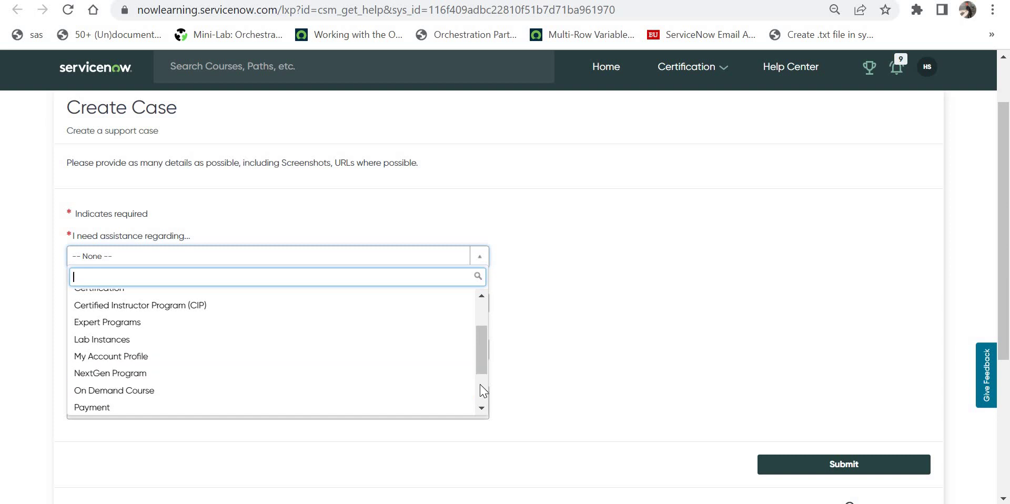
scroll(481, 390, down, 2)
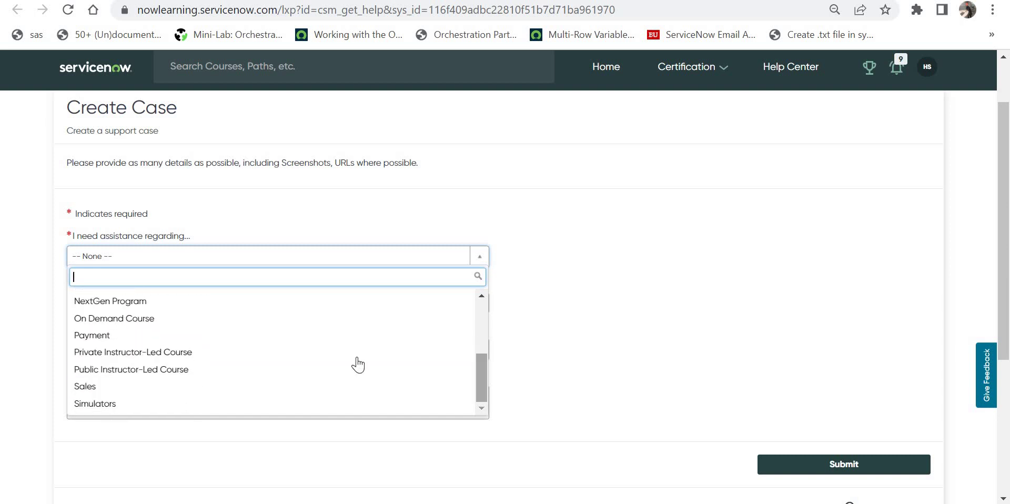
click(157, 319)
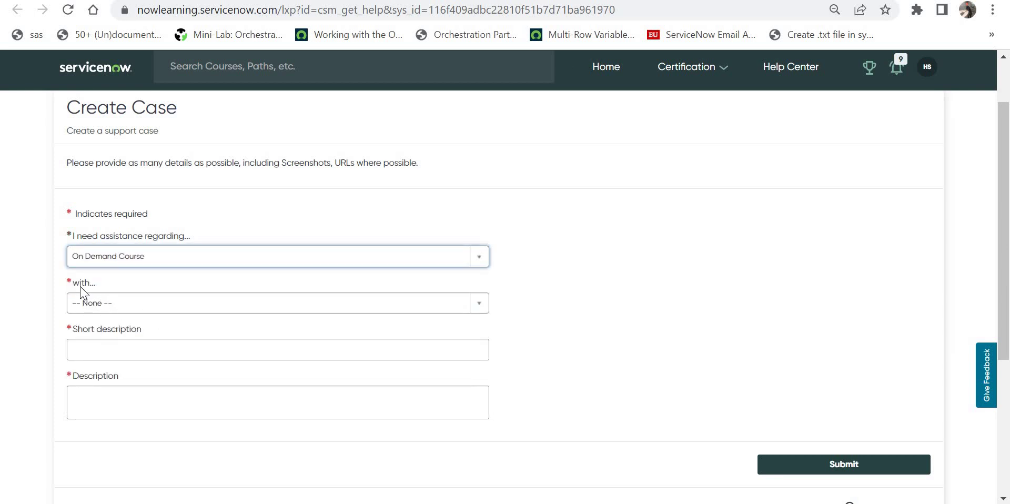
click(125, 309)
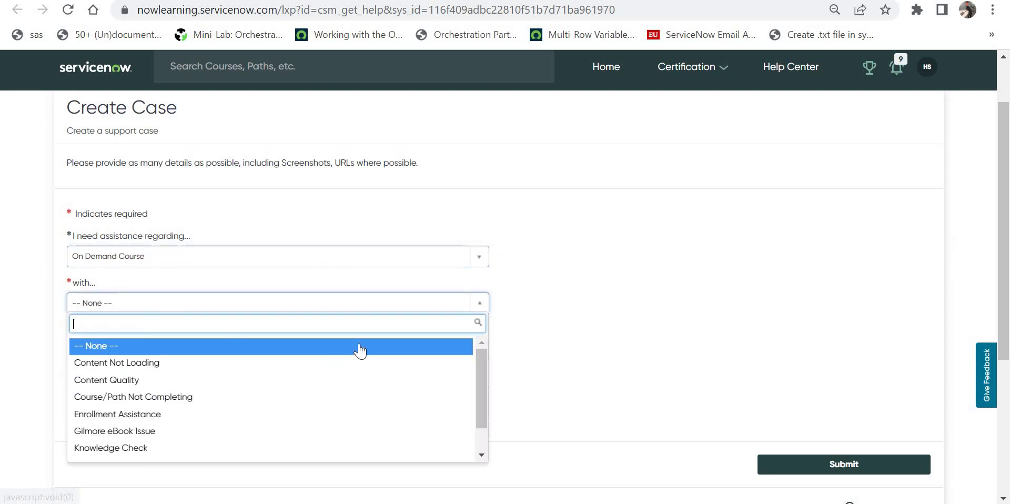
click(350, 405)
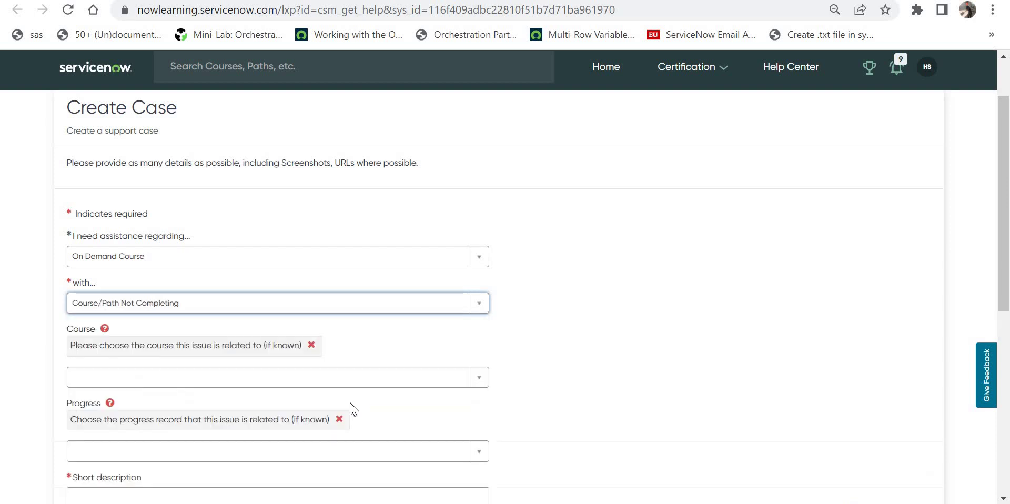
- Search the course list for "application deve" and set the case's course to Application Development Fundamentals On Demand
scroll(460, 273, down, 2)
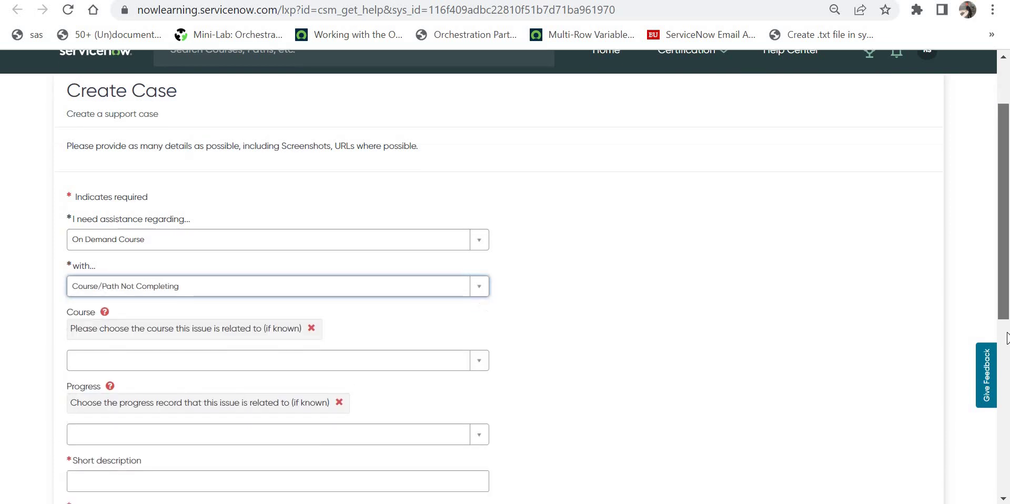
click(447, 270)
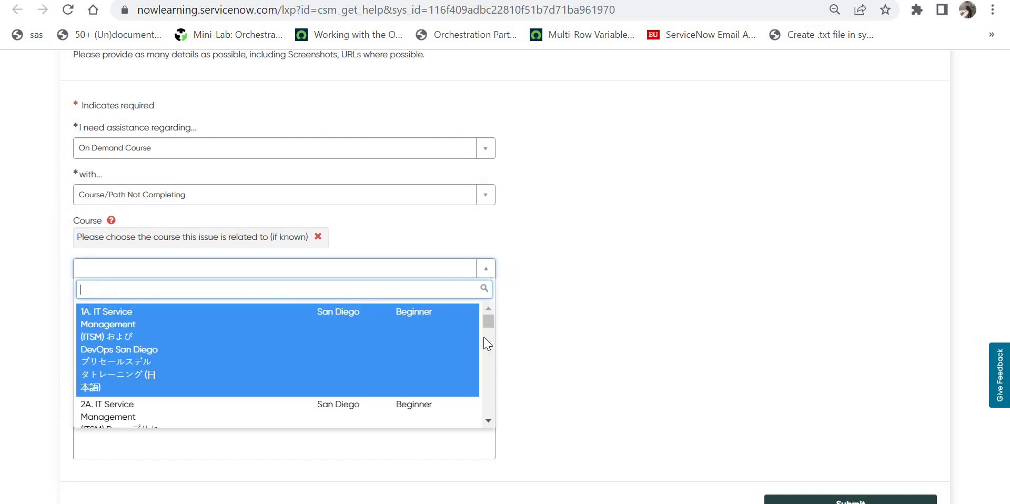
scroll(485, 343, down, 10)
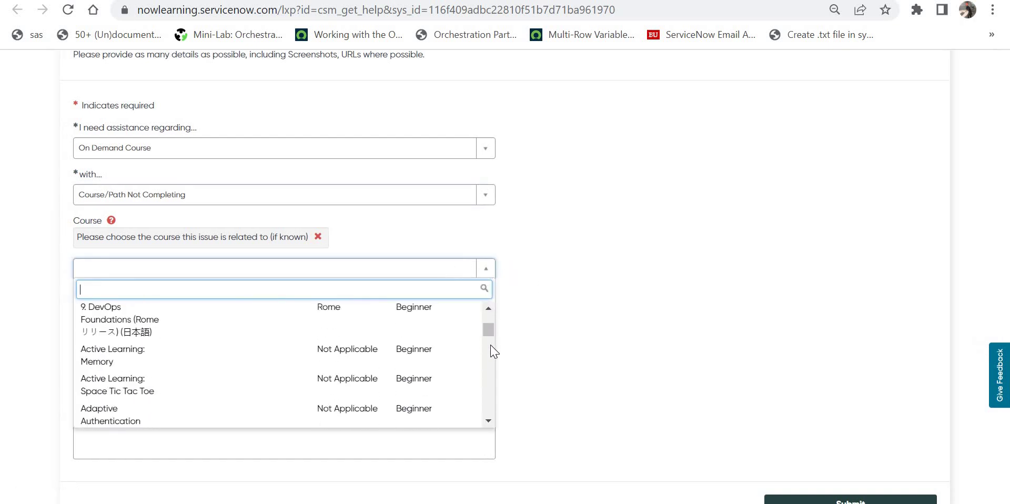
scroll(493, 352, down, 2)
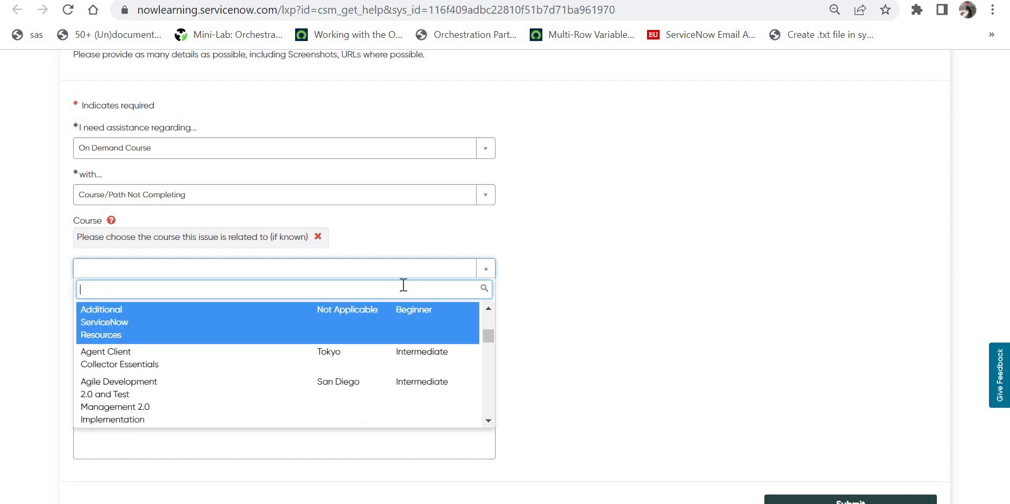
text(appli)
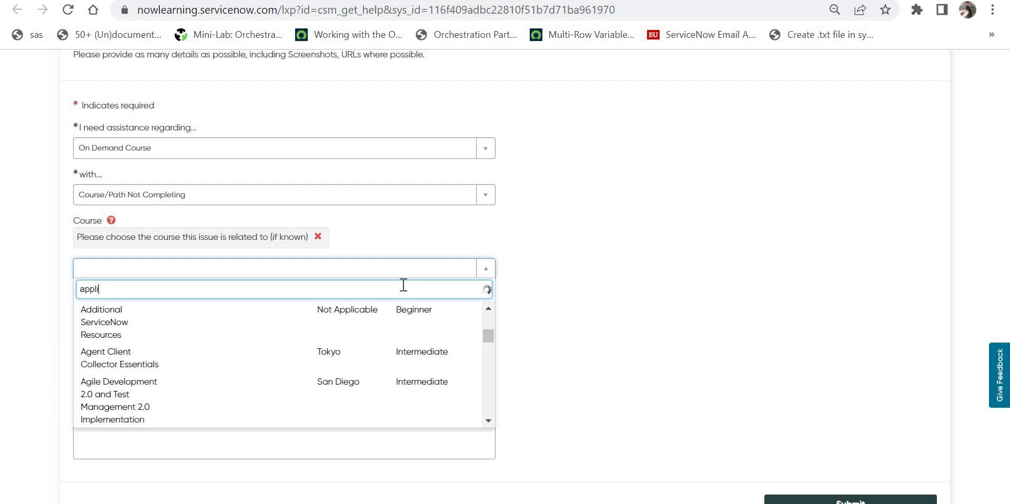
text(cation deve)
click(331, 392)
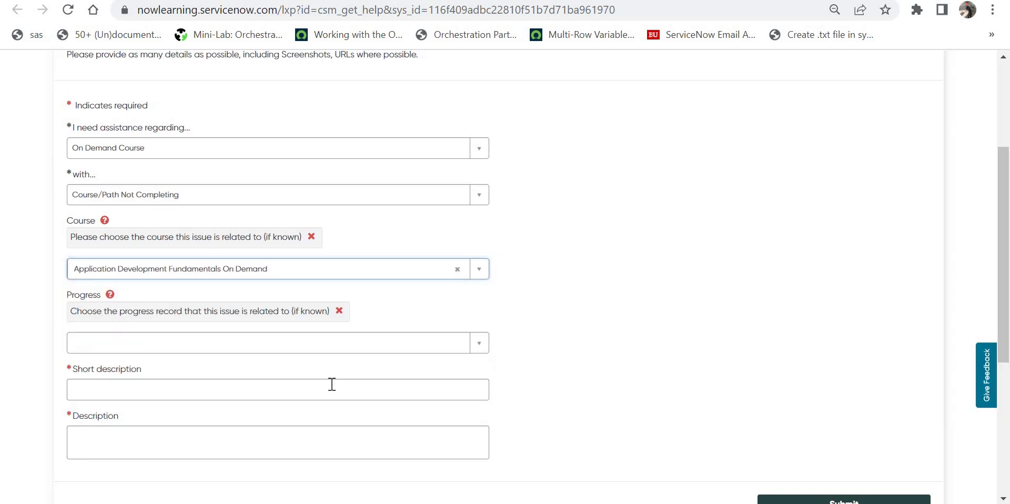
- Set the case's progress record to the content item ADF: Business Logic & User Interface
click(288, 352)
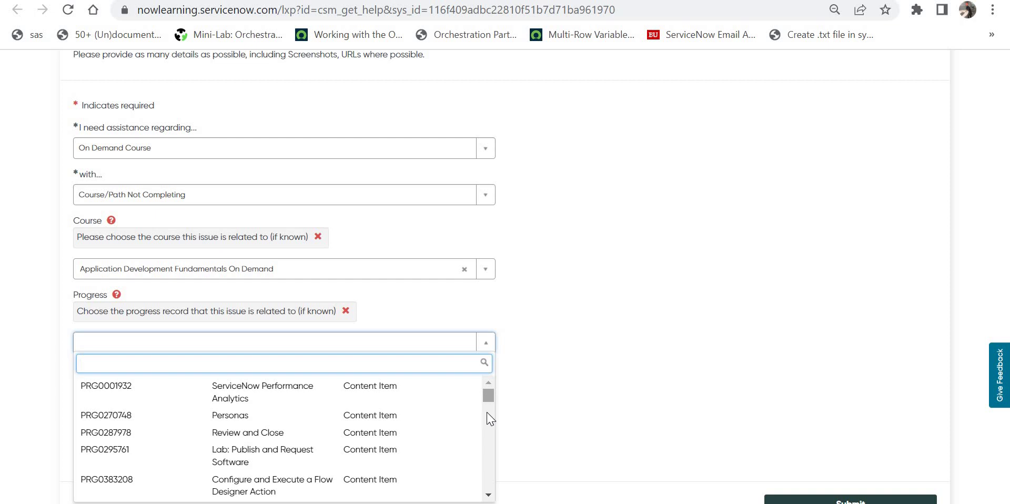
drag(489, 400, 491, 487)
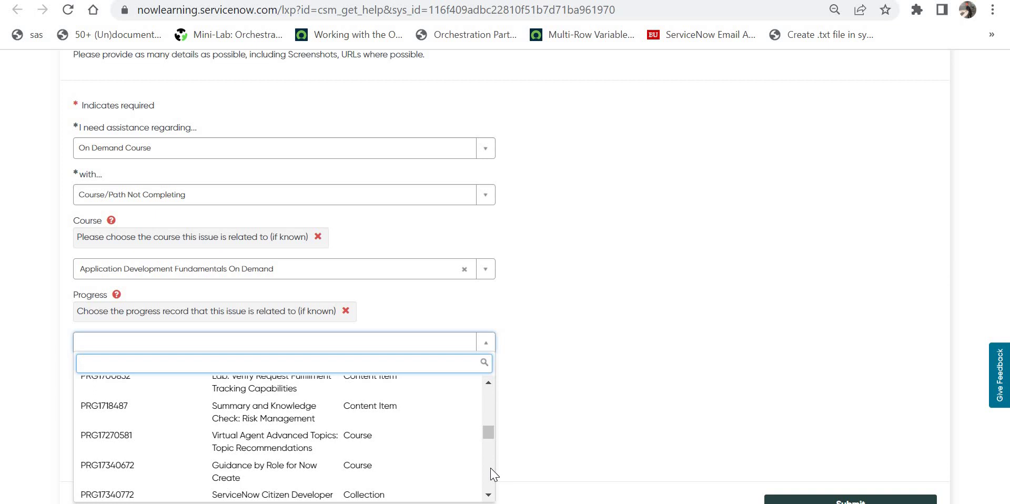
drag(489, 431, 489, 493)
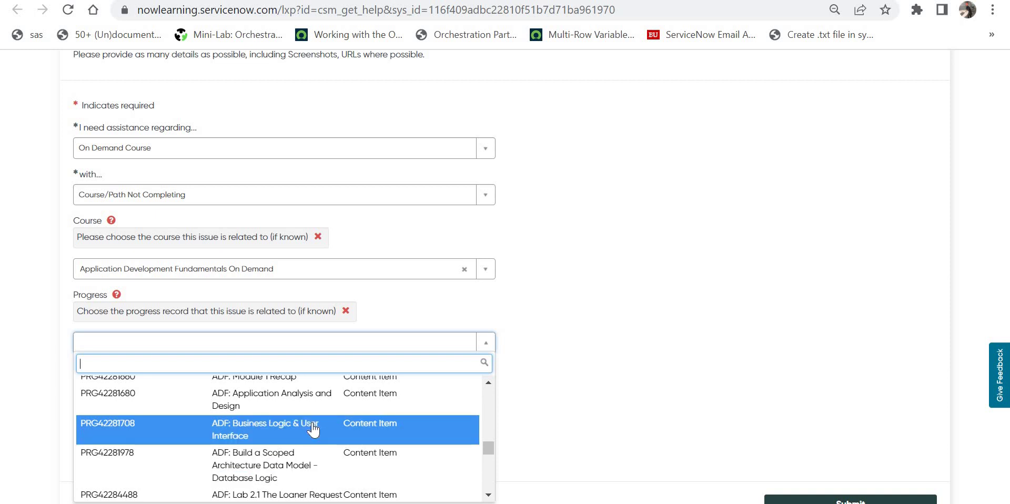
click(314, 429)
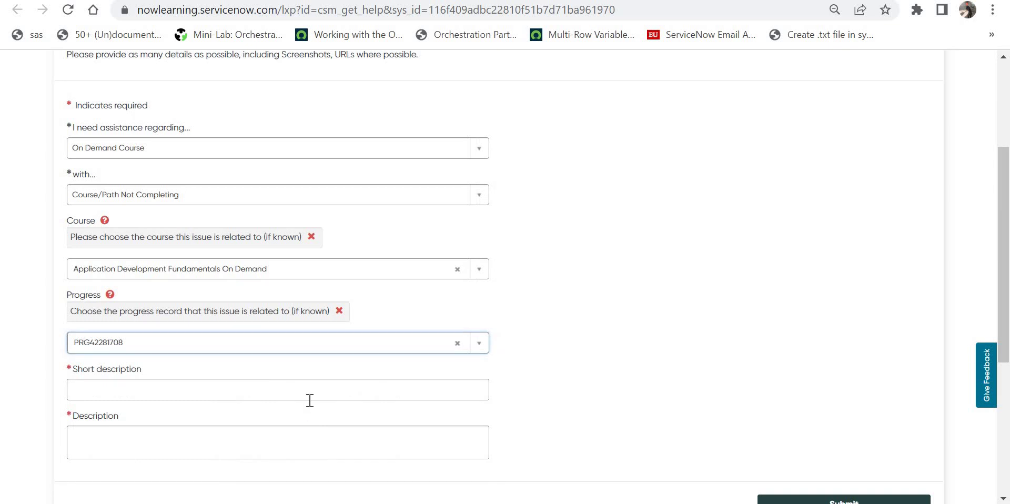
- Enter "My course stuck at 99%" as the short description of the case
click(310, 400)
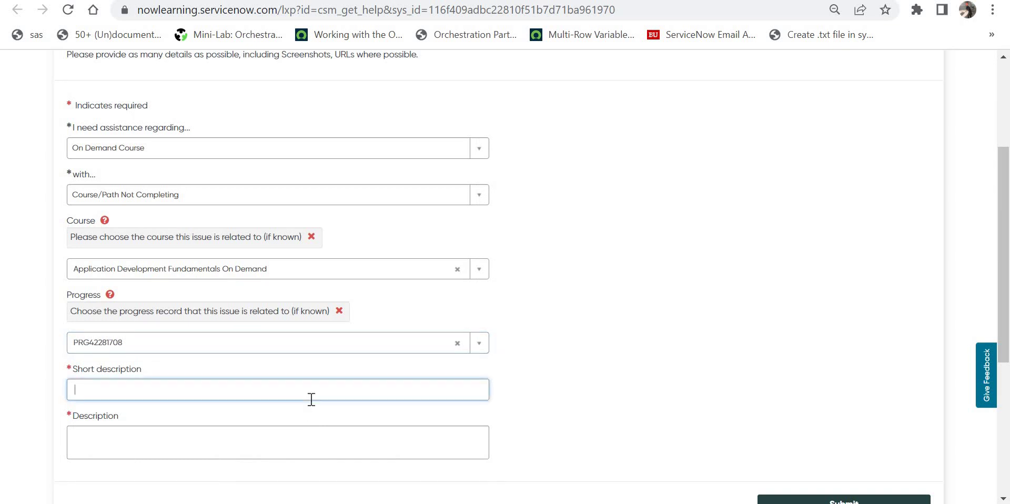
click(304, 435)
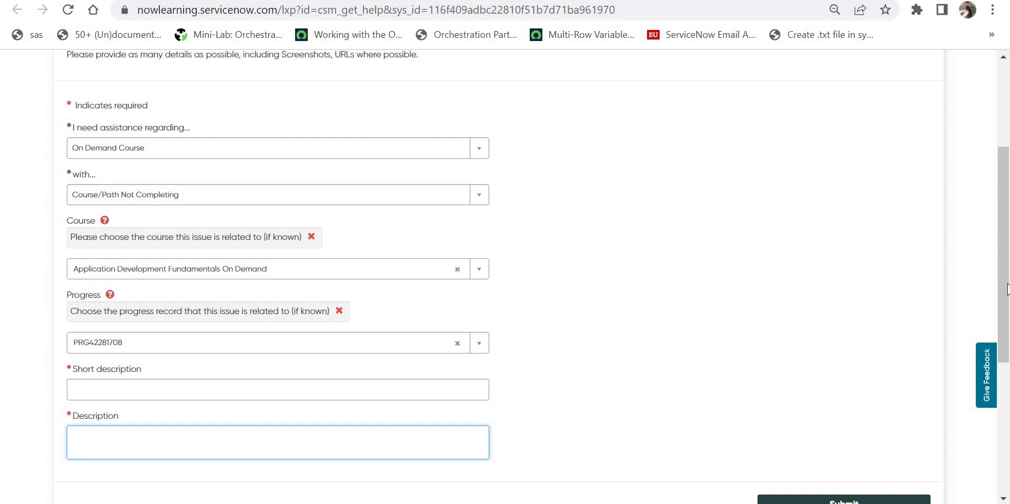
scroll(1008, 288, up, 1)
scroll(500, 349, down, 1)
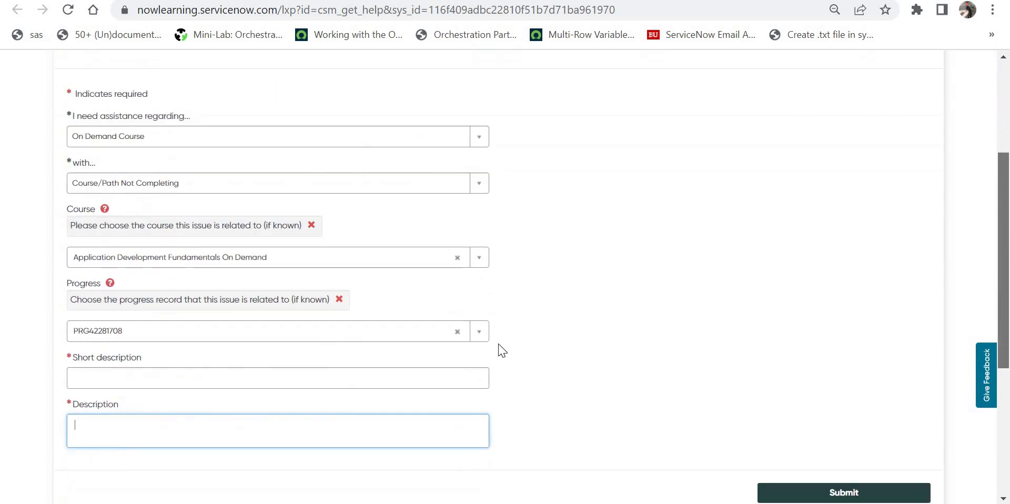
click(447, 380)
scroll(998, 227, up, 1)
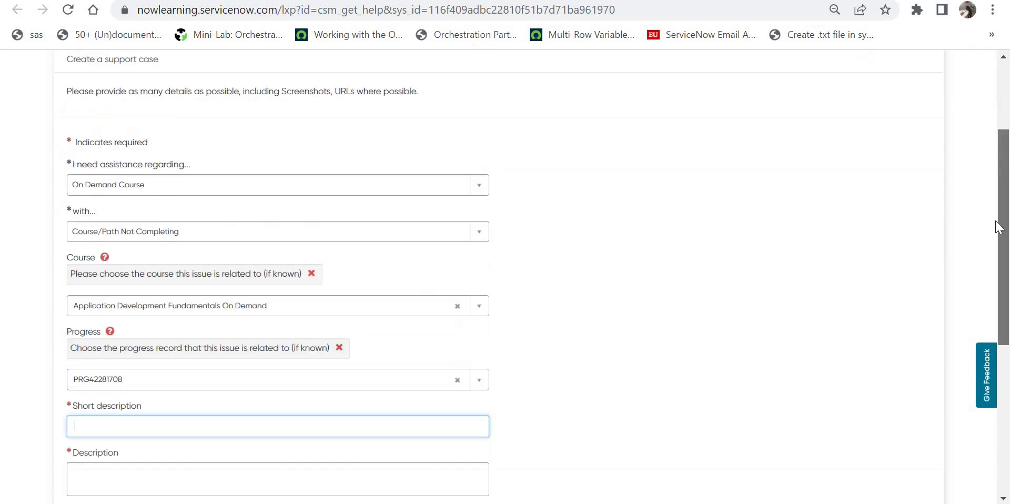
scroll(514, 185, down, 4)
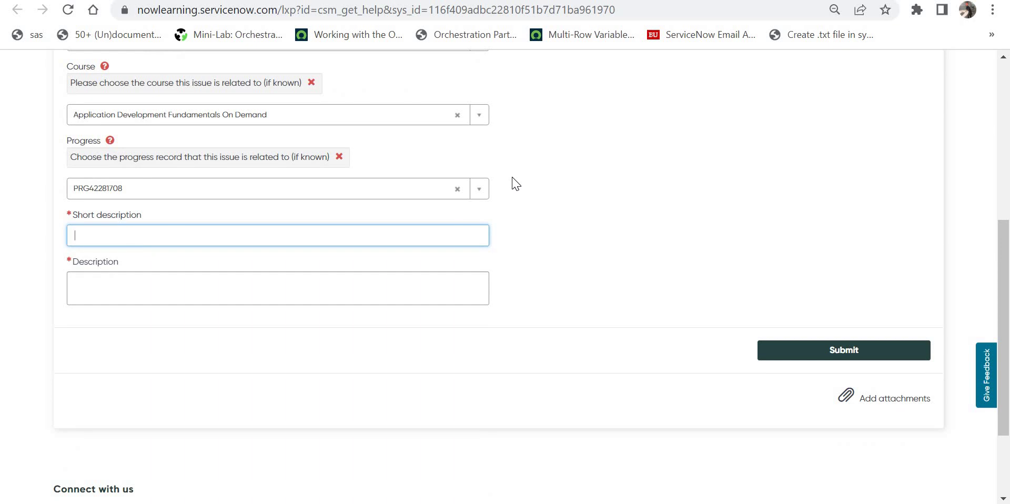
text(My course stuck at 99%)
key(Tab)
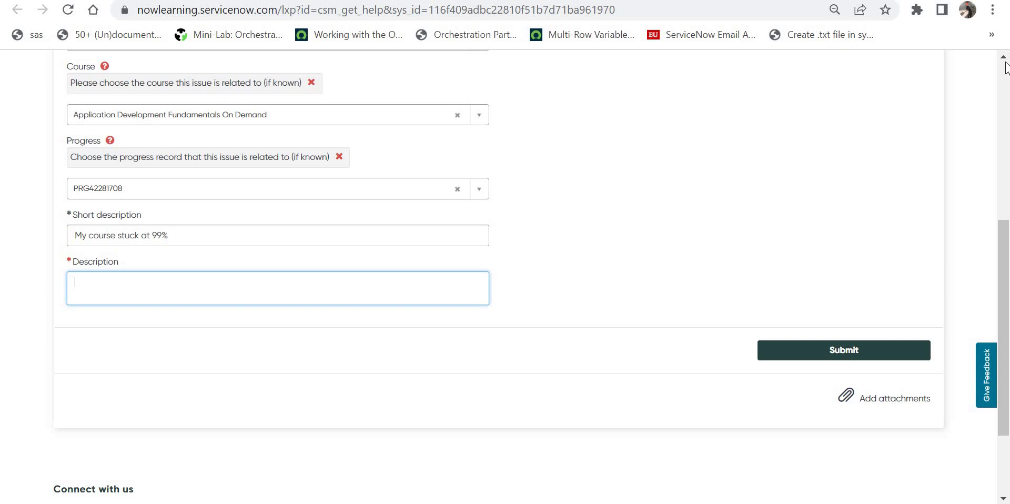
- View the related knowledge article Now Learning Frequently Asked Questions (FAQs) and return to the list of related articles
scroll(615, 276, up, 7)
scroll(620, 280, down, 2)
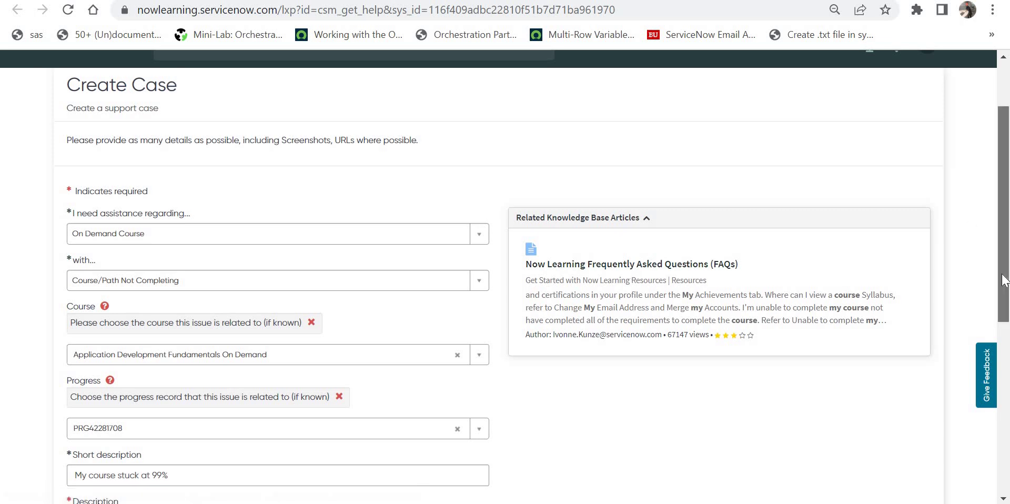
scroll(1005, 280, down, 2)
click(696, 184)
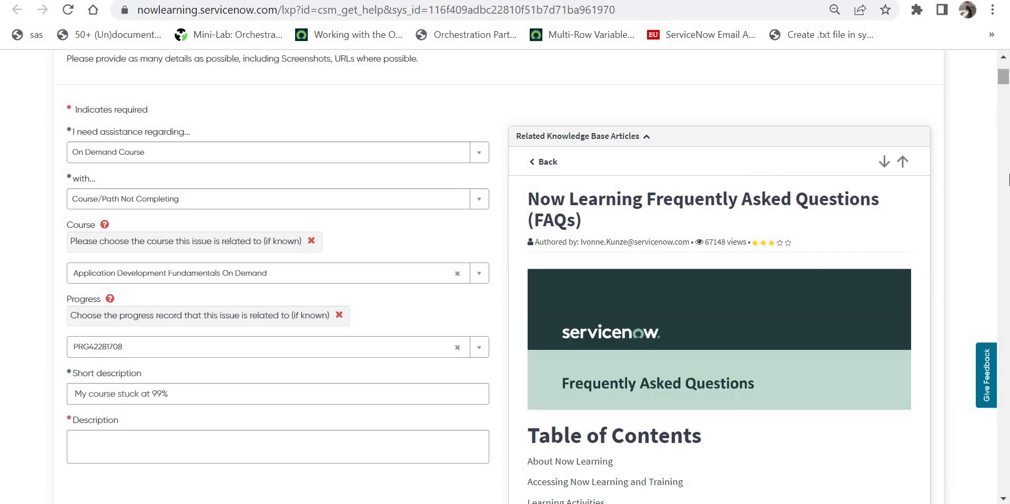
drag(1004, 76, 994, 12)
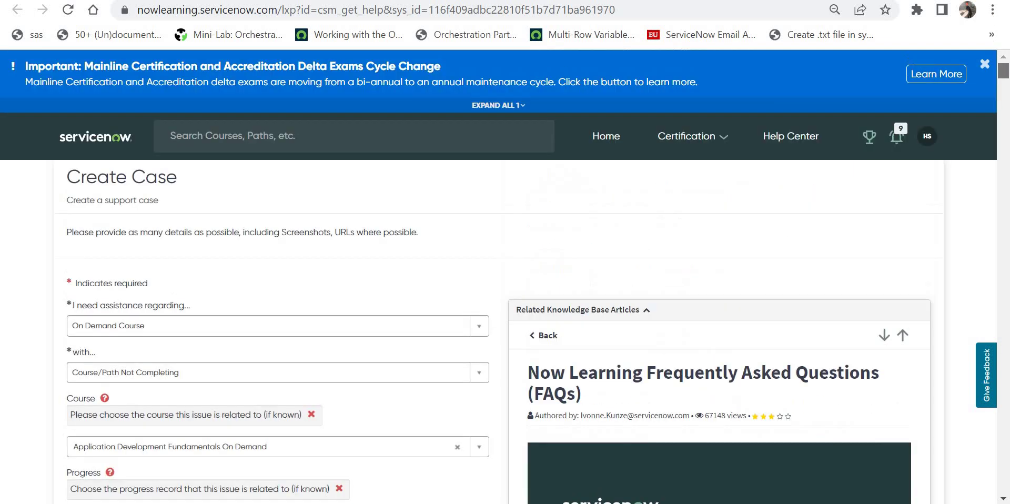
click(543, 335)
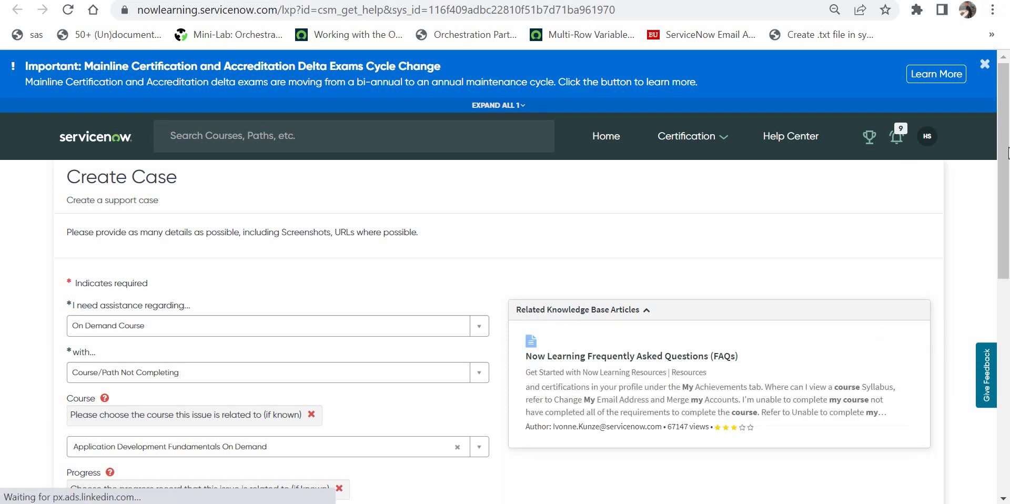
- Enter "dd" as the description of the case
scroll(871, 266, down, 3)
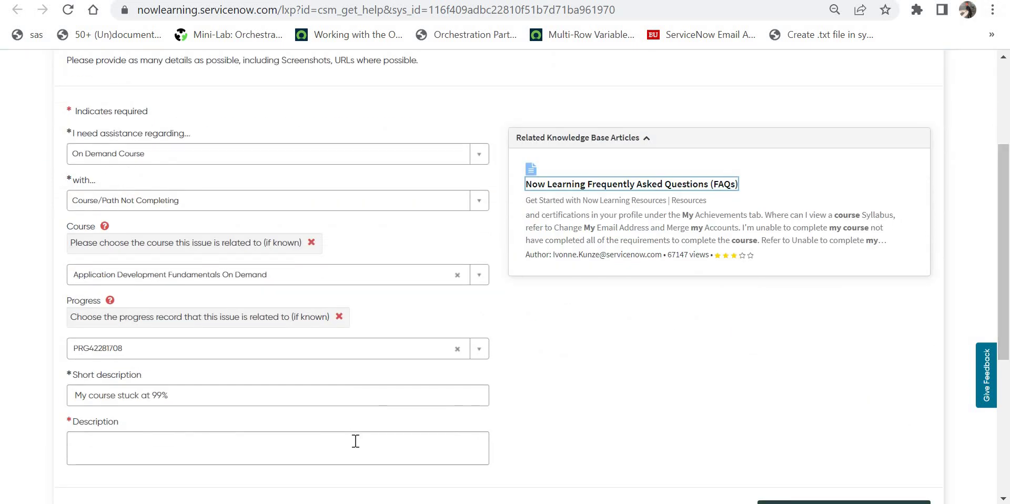
click(356, 441)
text(dd)
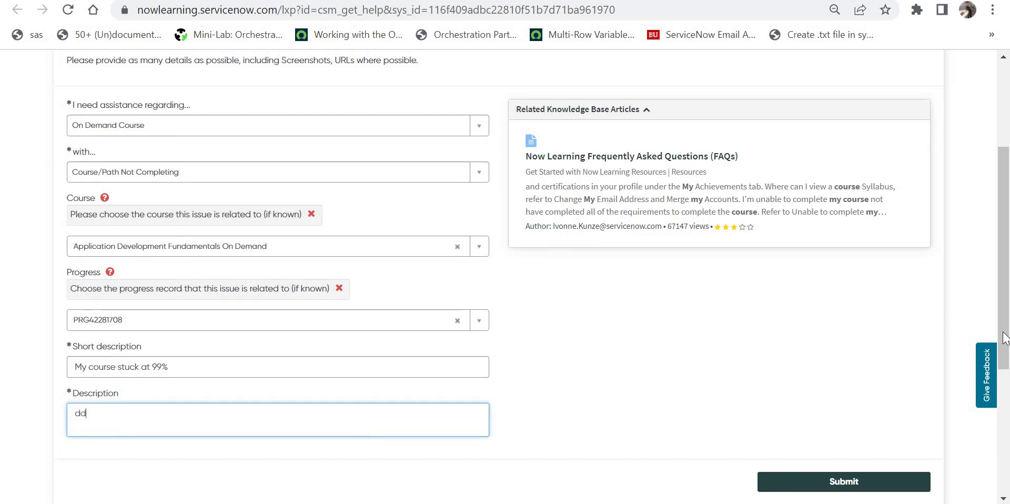
scroll(898, 310, down, 5)
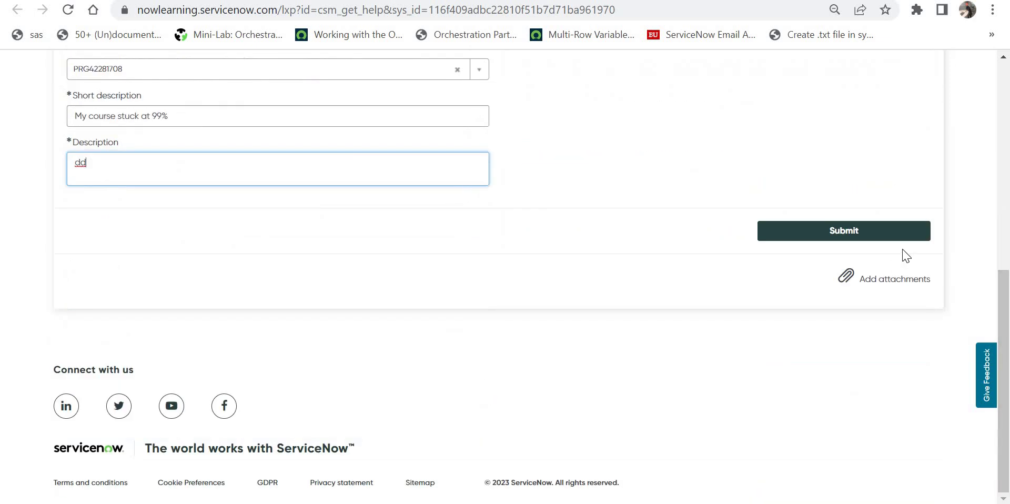